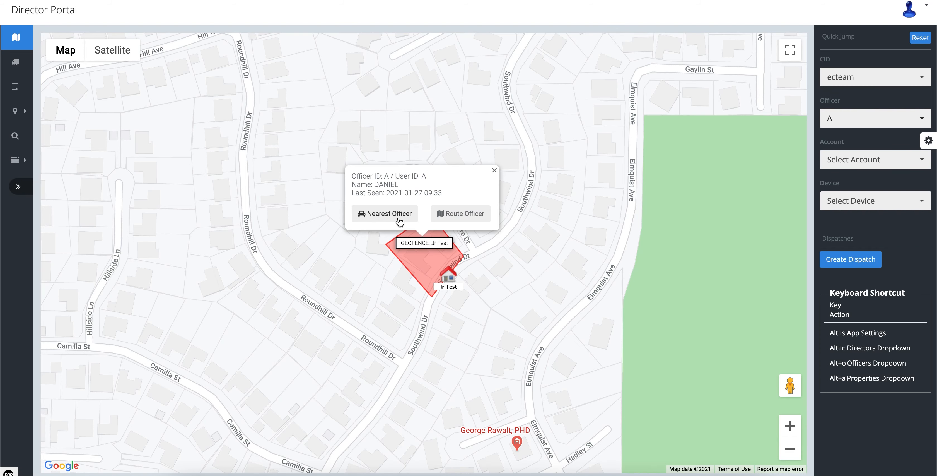
Step: Find the officer nearest to officer A and push a route to that officer's location to officer A
click(399, 221)
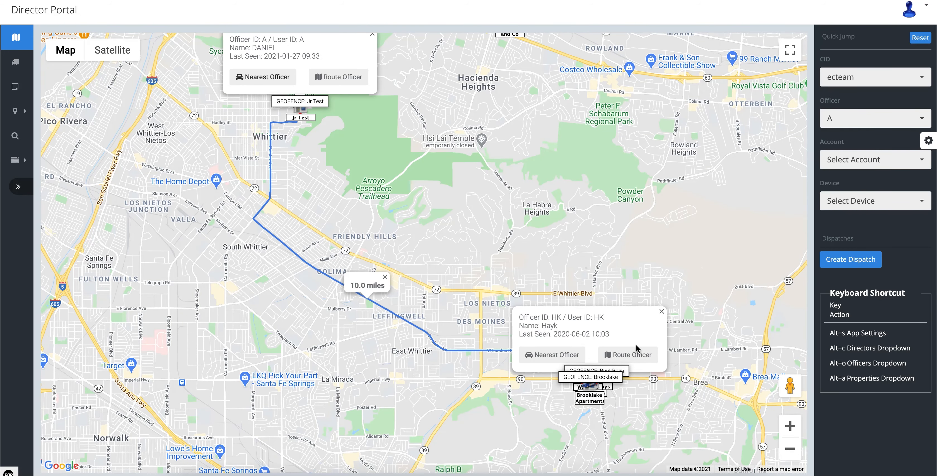
click(629, 355)
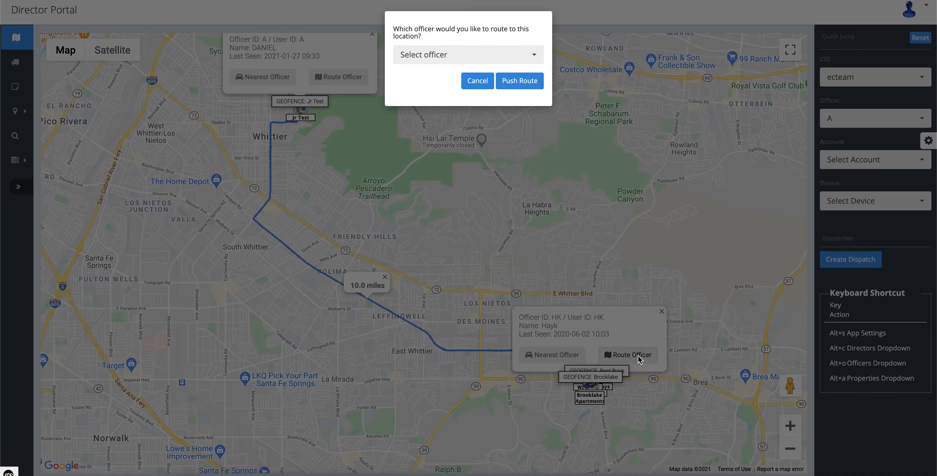
click(513, 55)
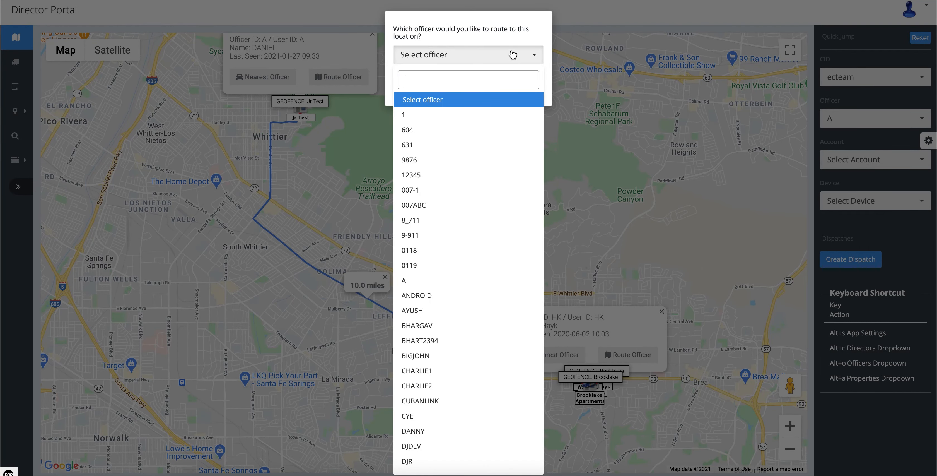
click(416, 281)
click(522, 81)
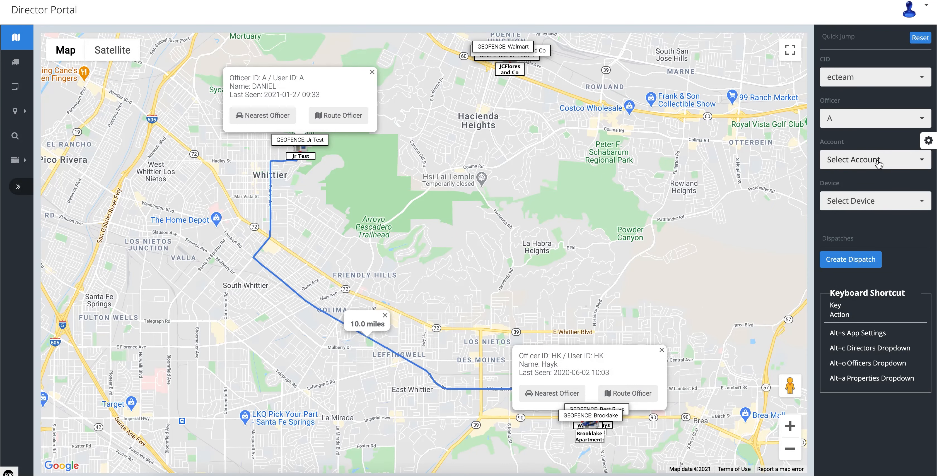
Step: Jump to the BRISTOL PARK MEDICAL account on the map and inspect its geofence area
click(879, 164)
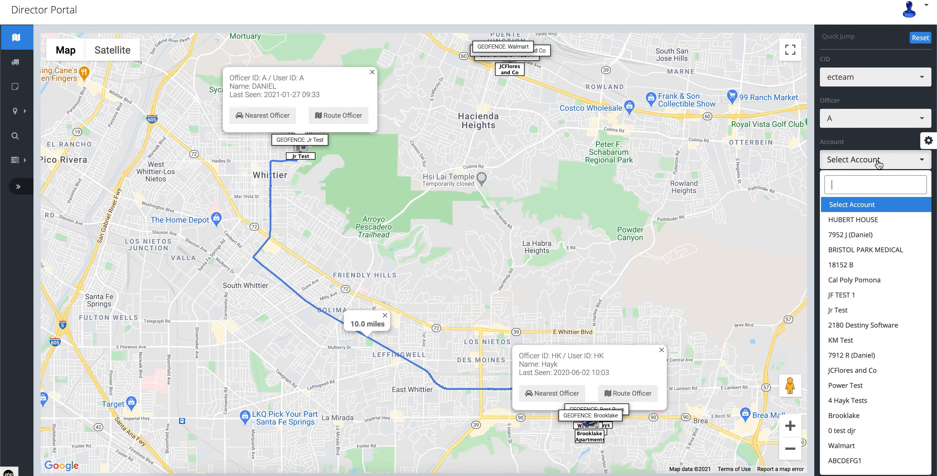
click(892, 252)
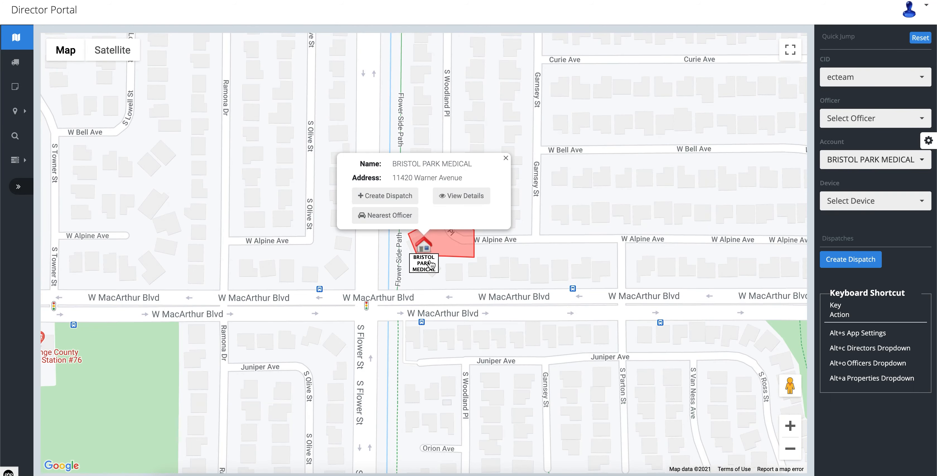
scroll(431, 264, up, 1)
scroll(430, 265, up, 2)
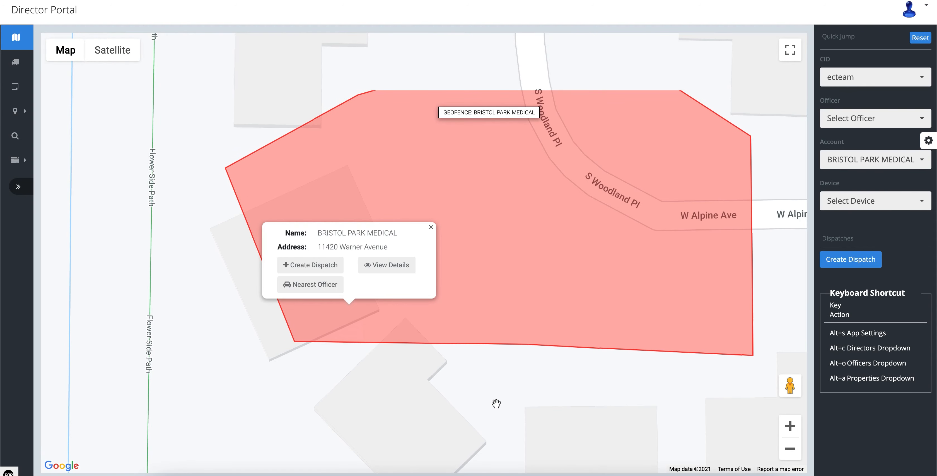
scroll(496, 403, down, 1)
drag(524, 411, 504, 378)
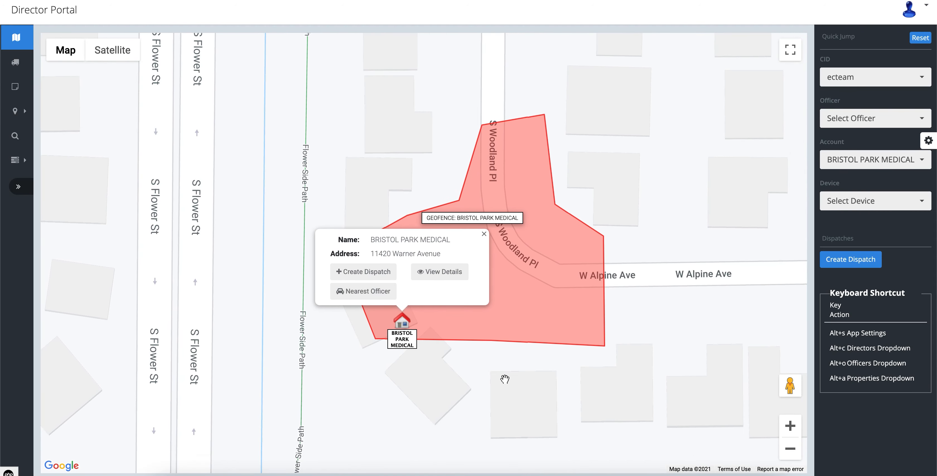
Step: Review the general details and notes of the BRISTOL PARK MEDICAL account, and close the details
click(439, 276)
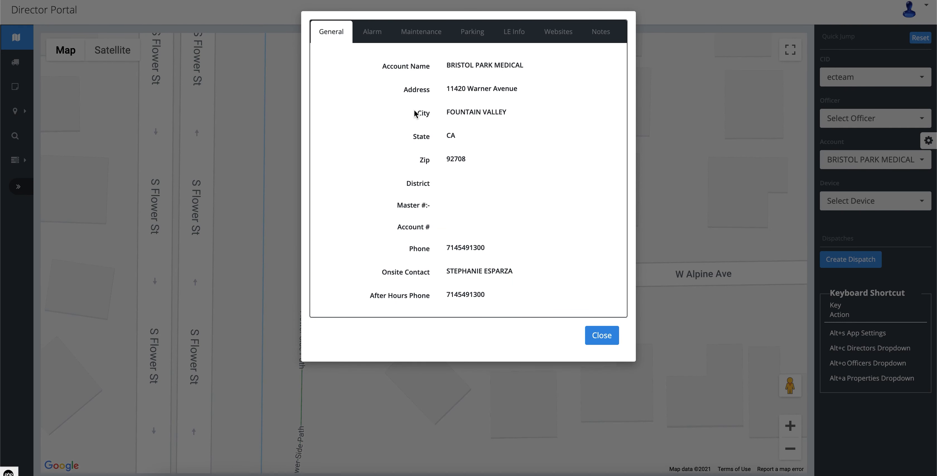
click(605, 38)
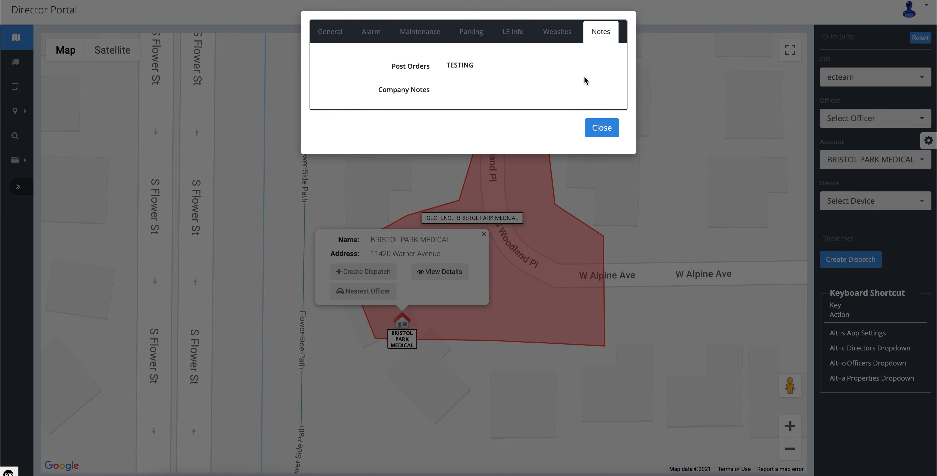
click(604, 131)
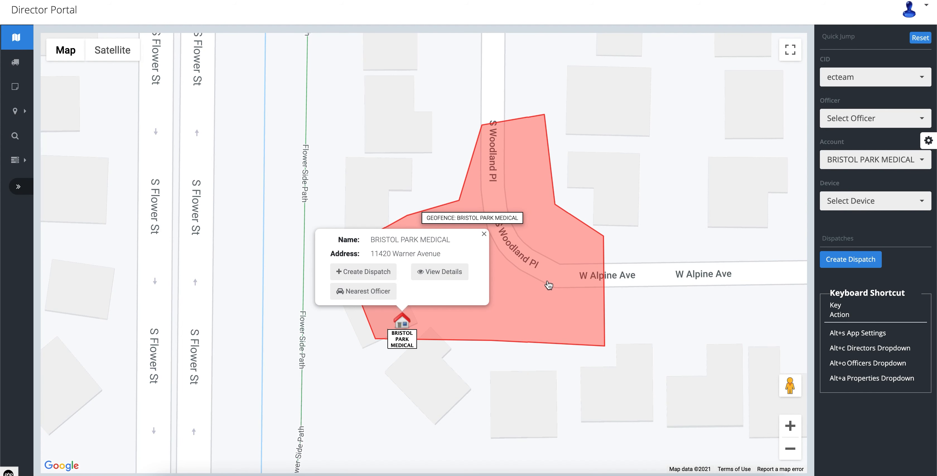
Step: Find the officer nearest to BRISTOL PARK MEDICAL, and look over the account's dispatch form without creating a dispatch
click(378, 297)
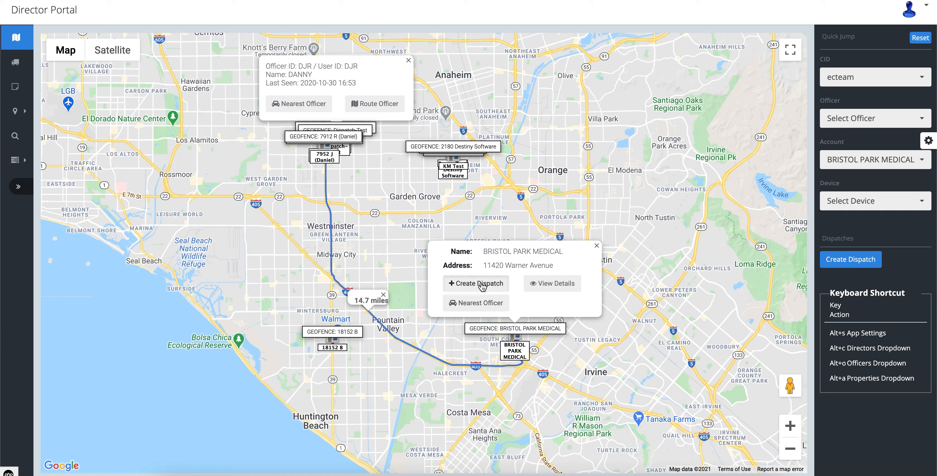
click(481, 286)
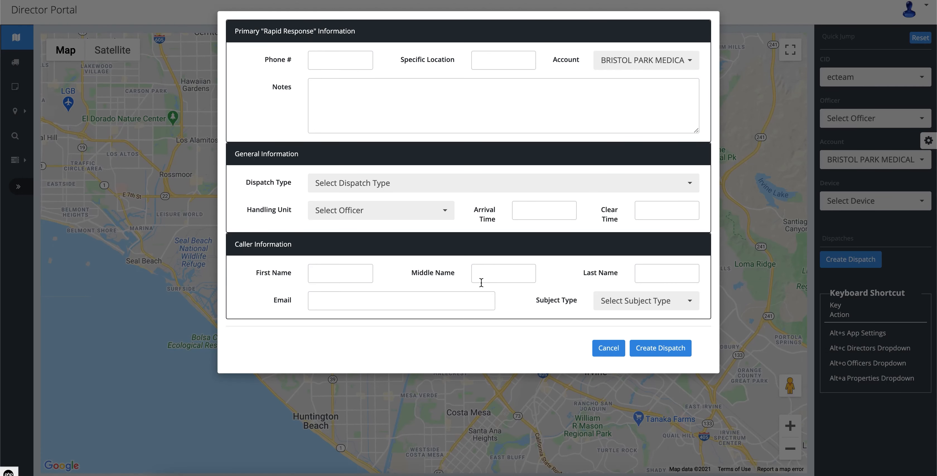
click(608, 349)
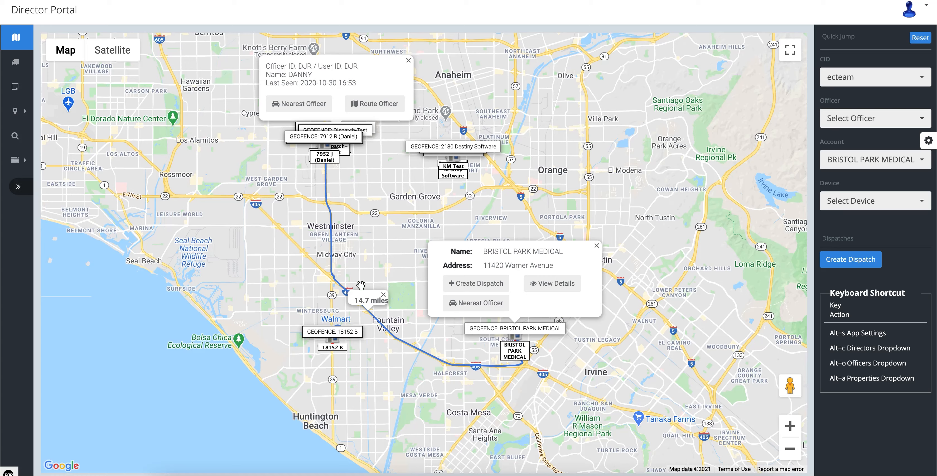
Step: Start a quick call from the active calls list with CID ecteam and Normal priority
click(21, 67)
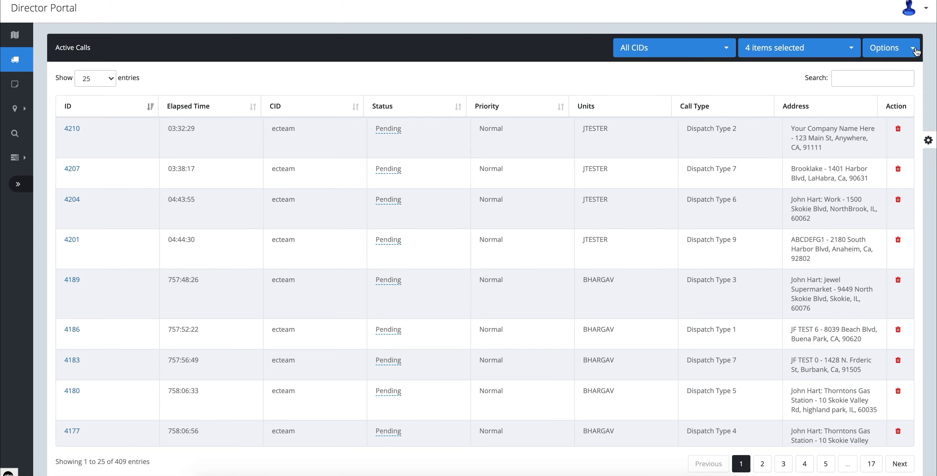
click(893, 53)
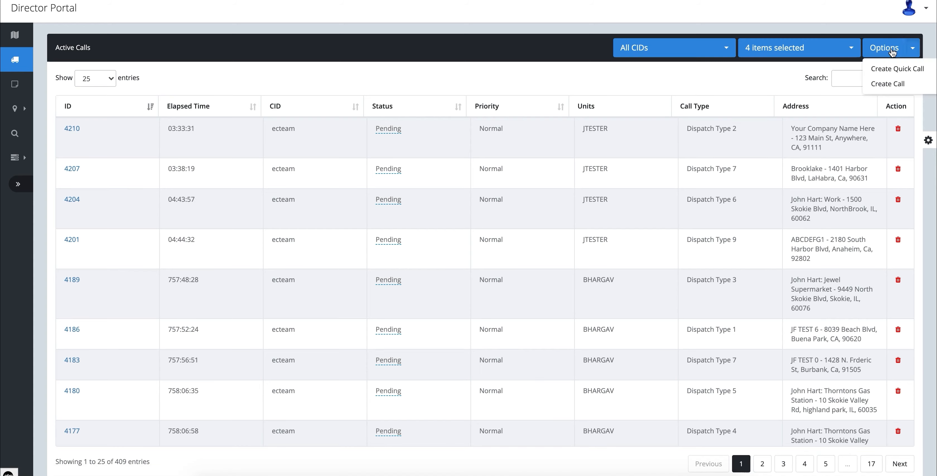
click(901, 70)
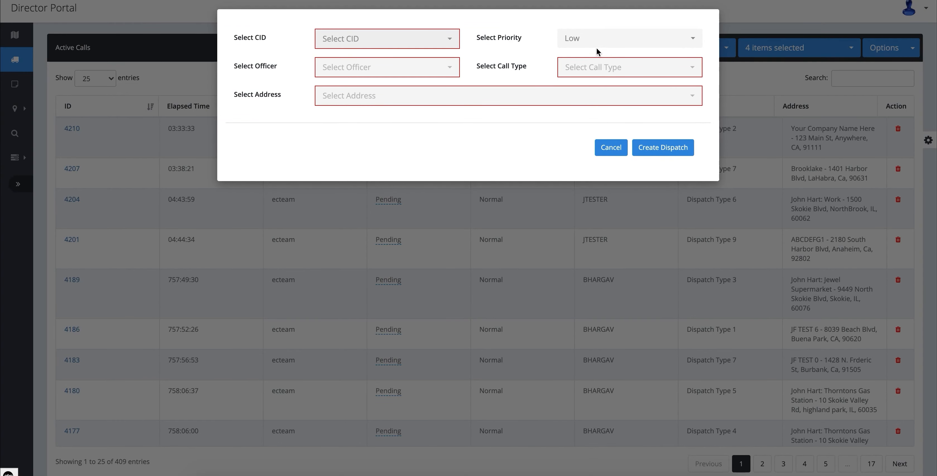
click(450, 44)
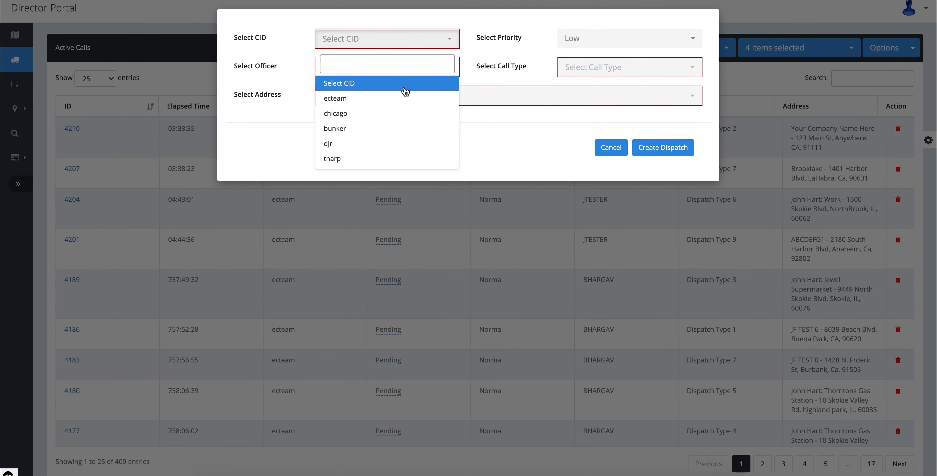
click(396, 102)
click(589, 37)
click(589, 49)
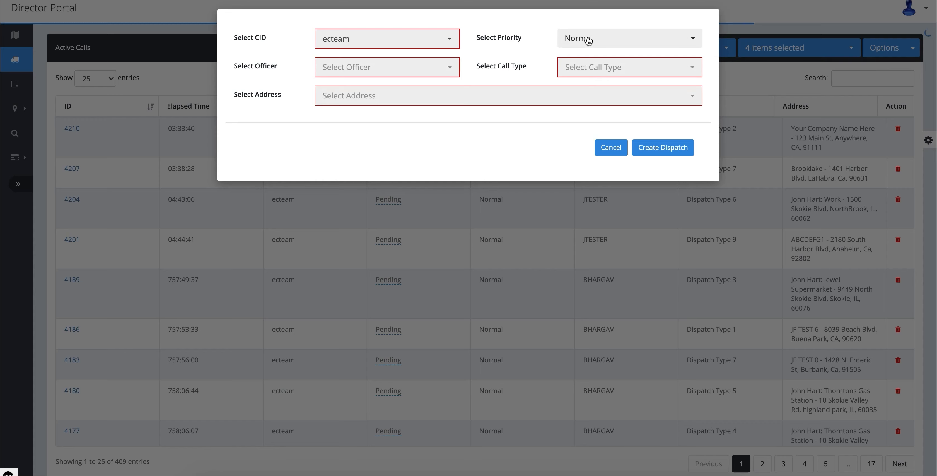
click(610, 43)
click(602, 97)
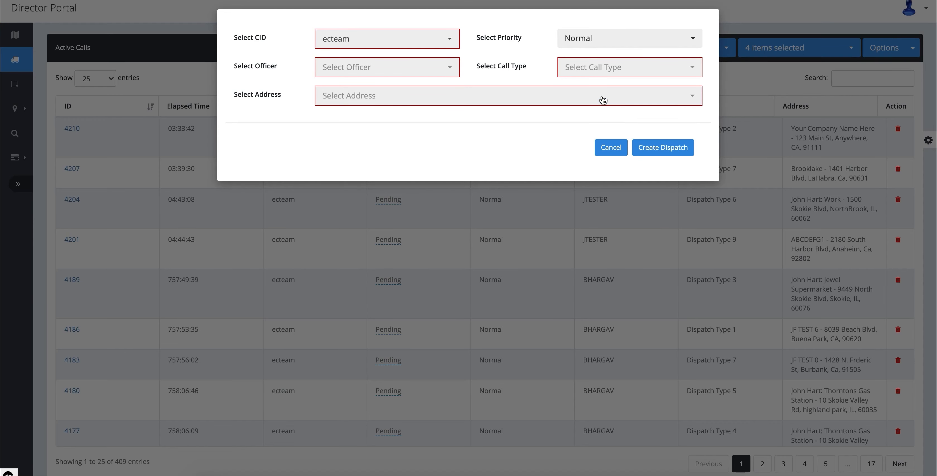
Step: Assign officer A to the quick call and set its call type to Test
click(426, 73)
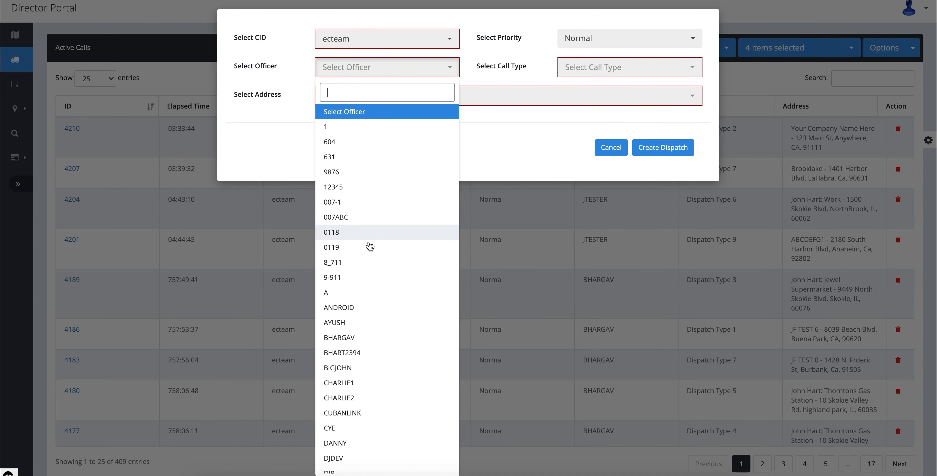
click(352, 294)
click(594, 70)
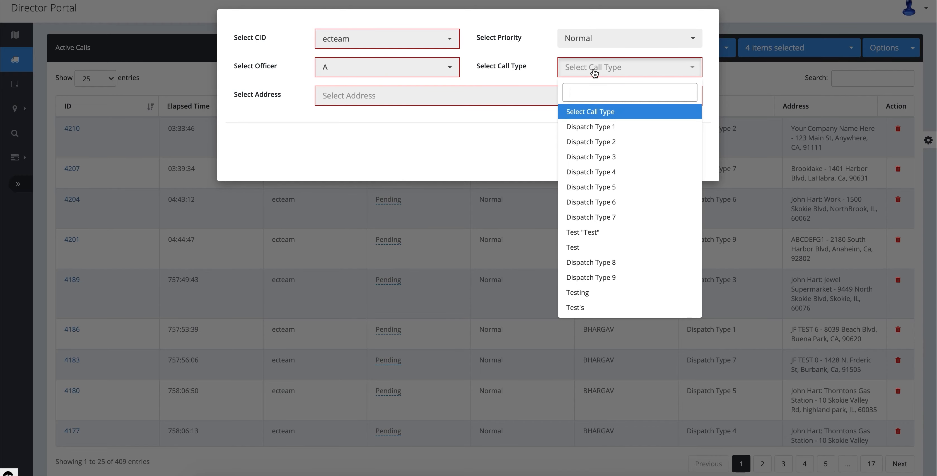
click(584, 248)
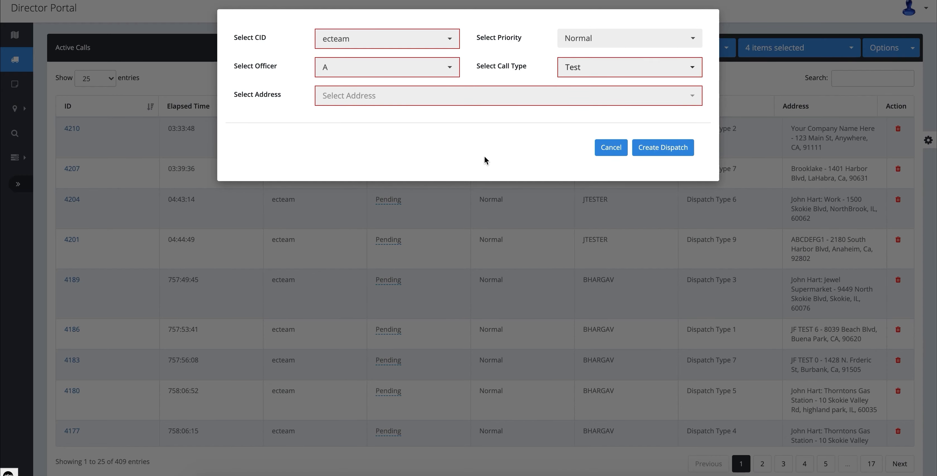
Step: Choose the Test 456 address on Harbor Blvd for the quick call and create the dispatch
click(445, 100)
text(2180)
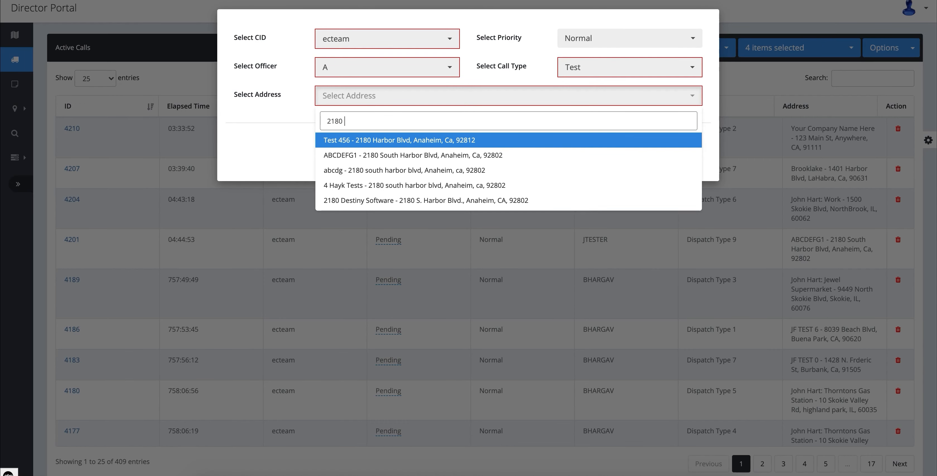
text( har)
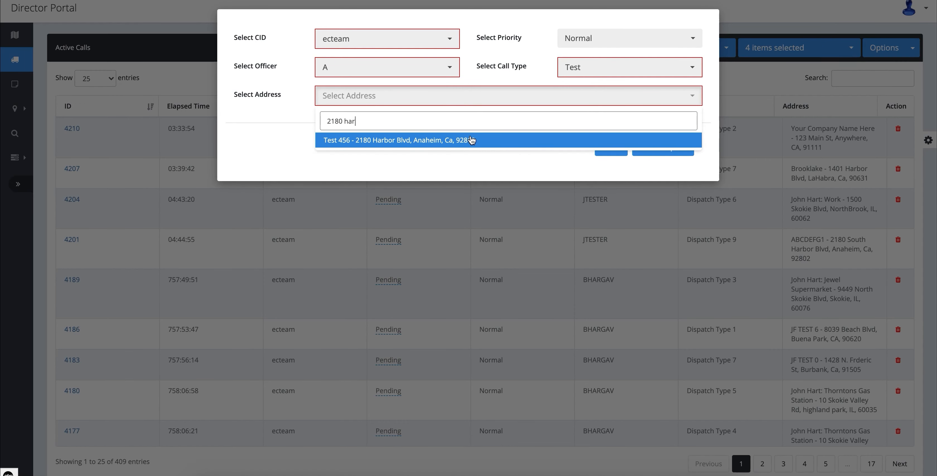
click(480, 145)
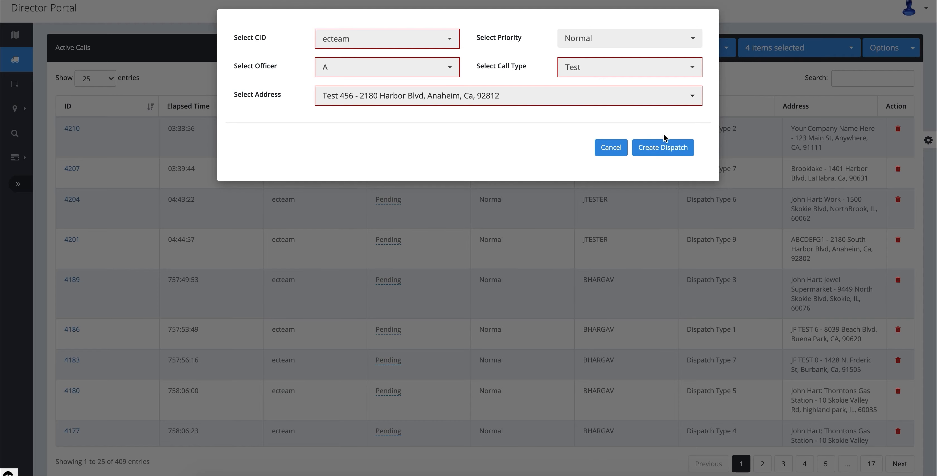
click(667, 153)
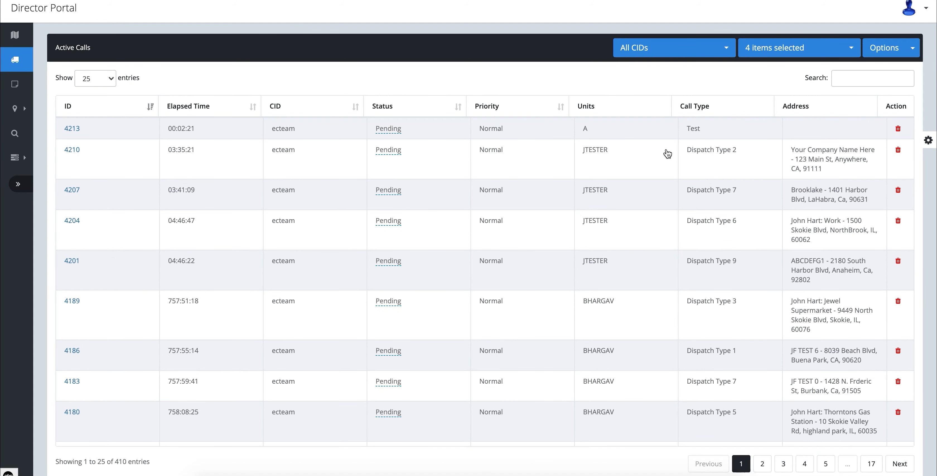
Step: Set the status of officer A's Test call to Acknowledged in the active calls list
click(385, 131)
click(385, 106)
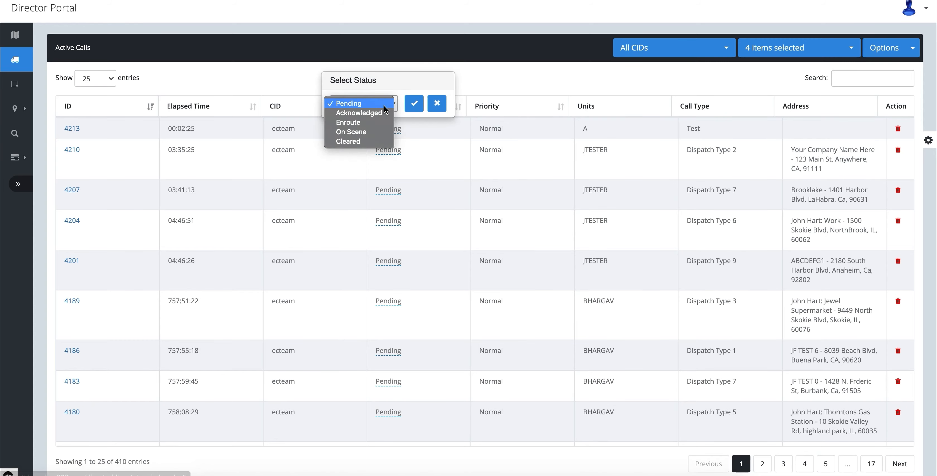
click(383, 114)
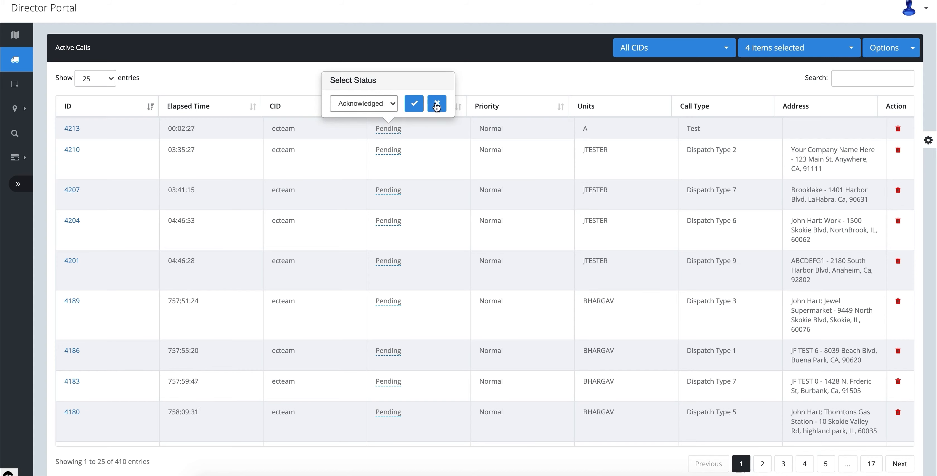
click(414, 104)
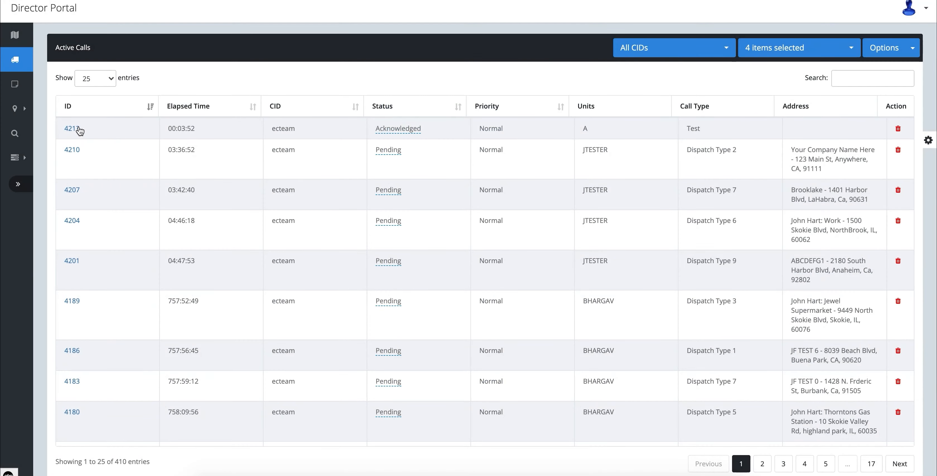
Step: Add the note "testing" to the dispatch details of officer A's Test call, then save and close them
click(72, 128)
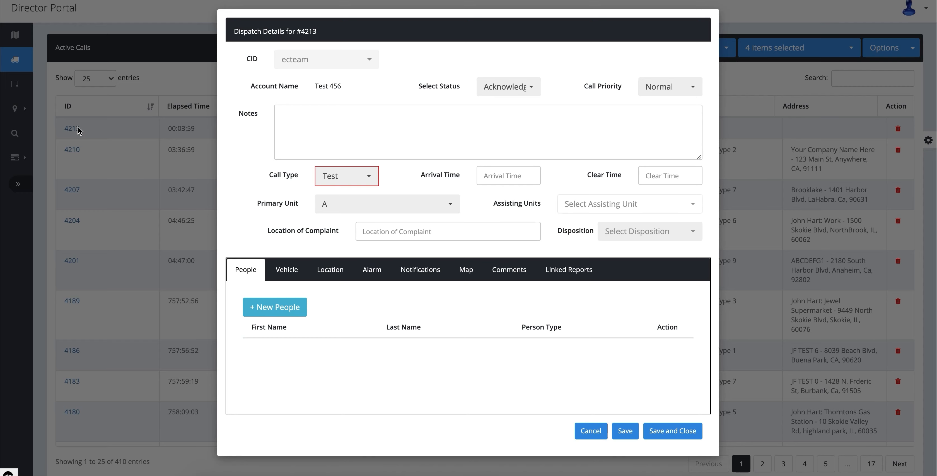
click(360, 127)
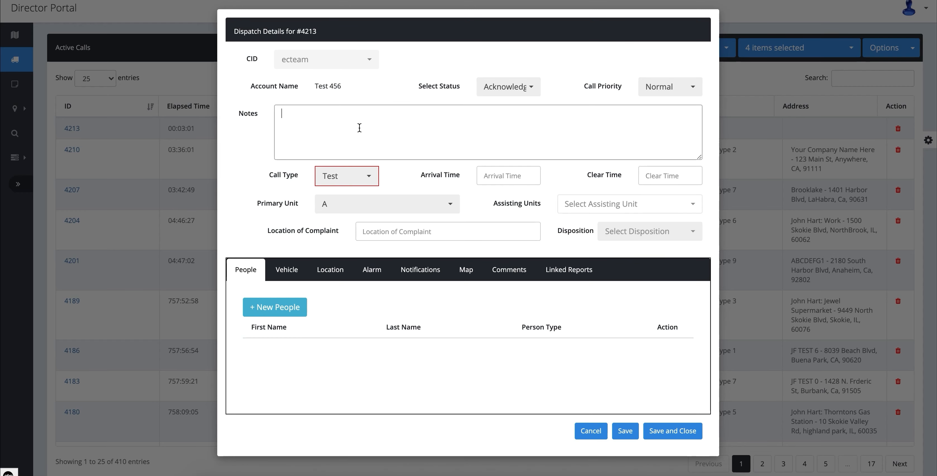
text(testing)
click(626, 432)
click(615, 55)
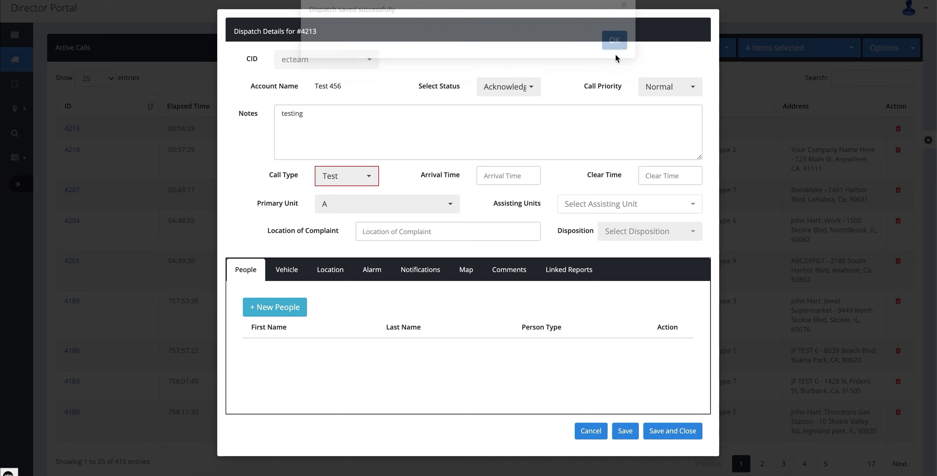
click(673, 432)
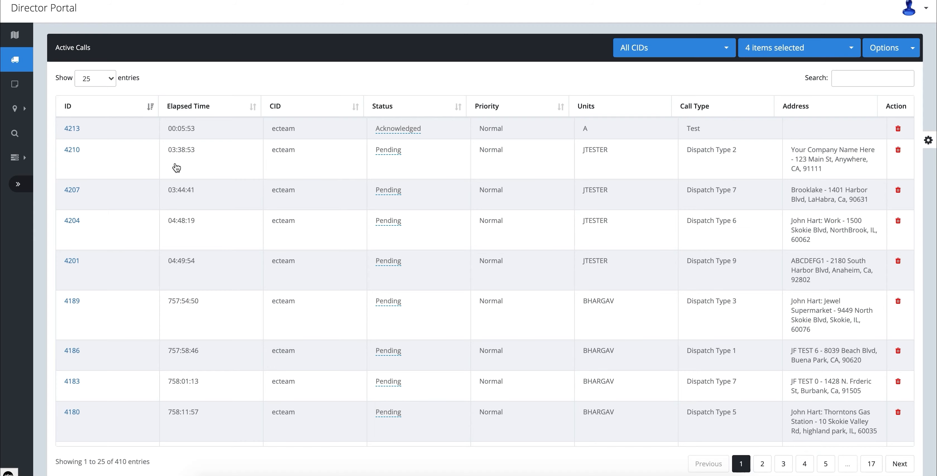
Step: Add a new shift notes record for CID ecteam
click(22, 86)
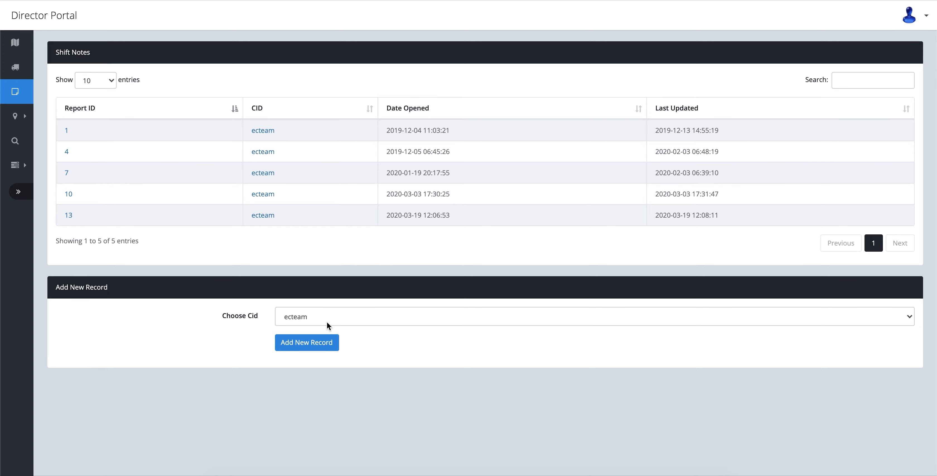
click(317, 349)
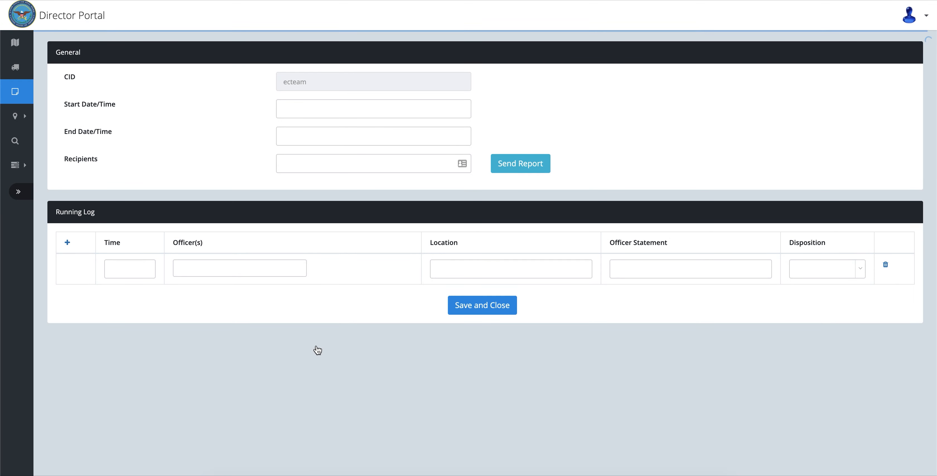